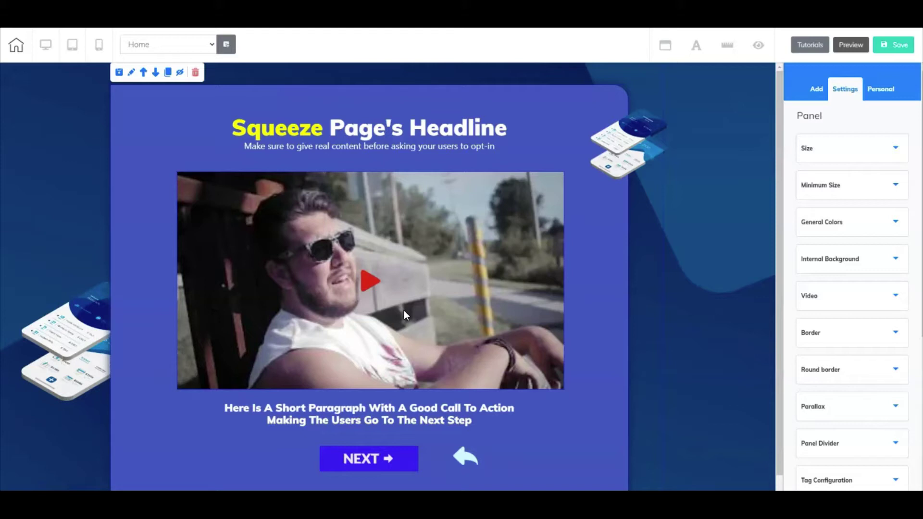
Step: Select the Home page's YouTube video and examine the available video elements, including YouTube, Vimeo, Wistia and Vidello
{"action": "left_click", "coordinate": [343, 389]}
{"action": "left_click", "coordinate": [368, 257]}
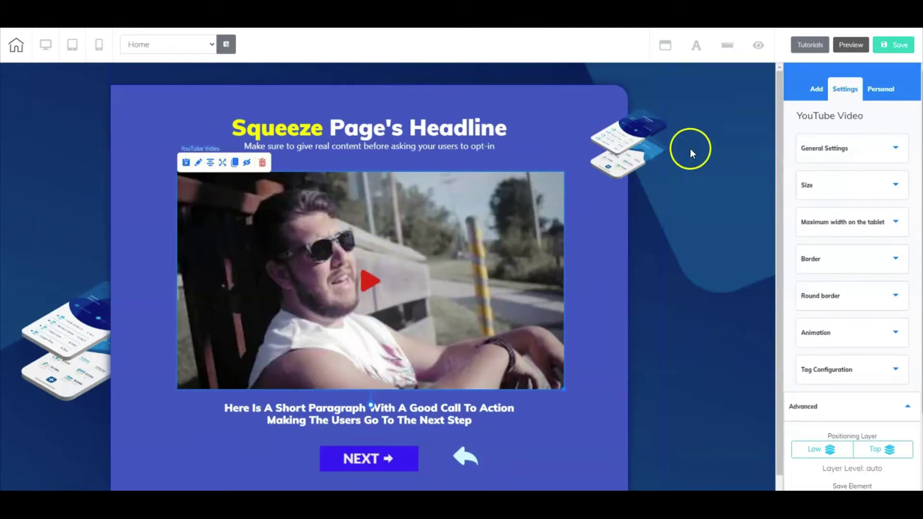
{"action": "left_click", "coordinate": [817, 89]}
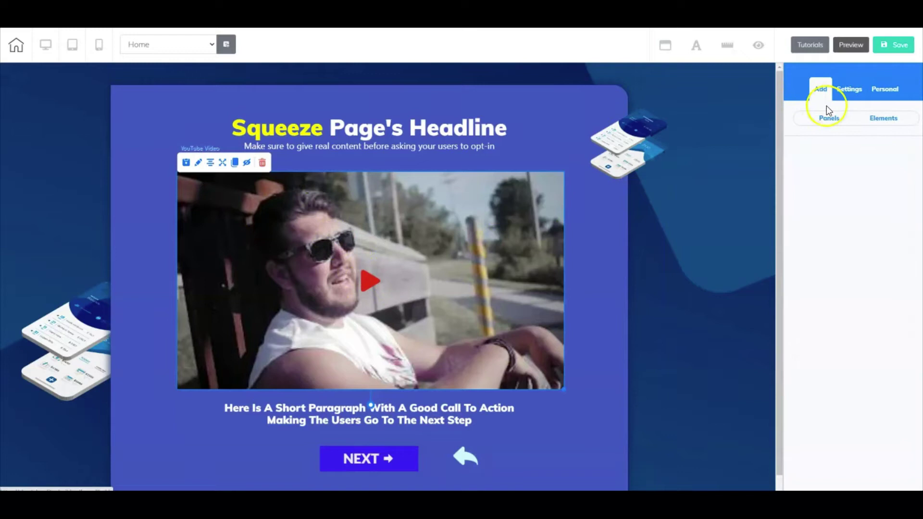
{"action": "left_click", "coordinate": [884, 118]}
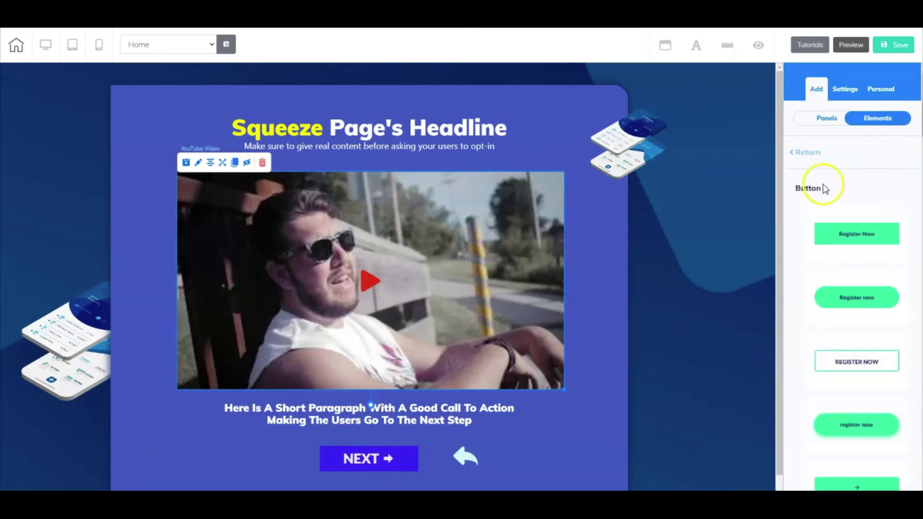
{"action": "left_click", "coordinate": [801, 152]}
{"action": "scroll", "coordinate": [861, 290], "scroll_direction": "down", "scroll_amount": 8}
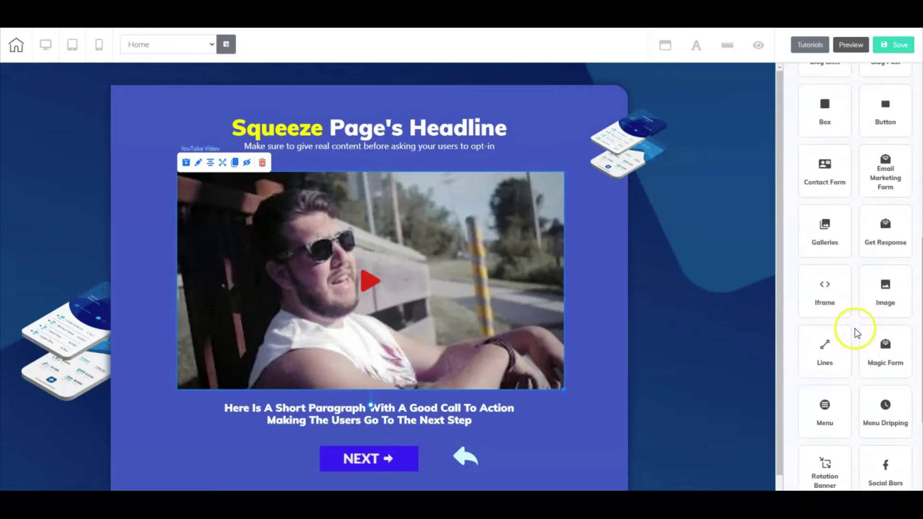
{"action": "scroll", "coordinate": [855, 331], "scroll_direction": "down", "scroll_amount": 3}
{"action": "left_click", "coordinate": [875, 372]}
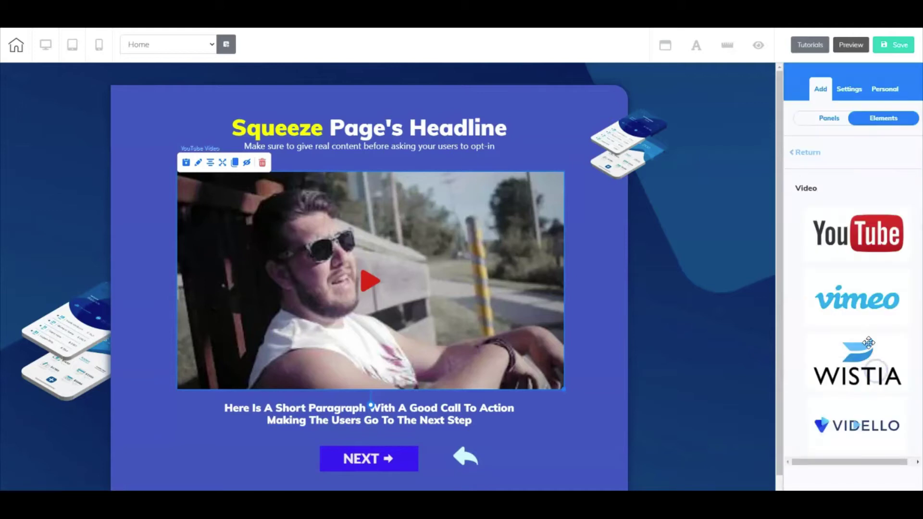
{"action": "left_click", "coordinate": [838, 316]}
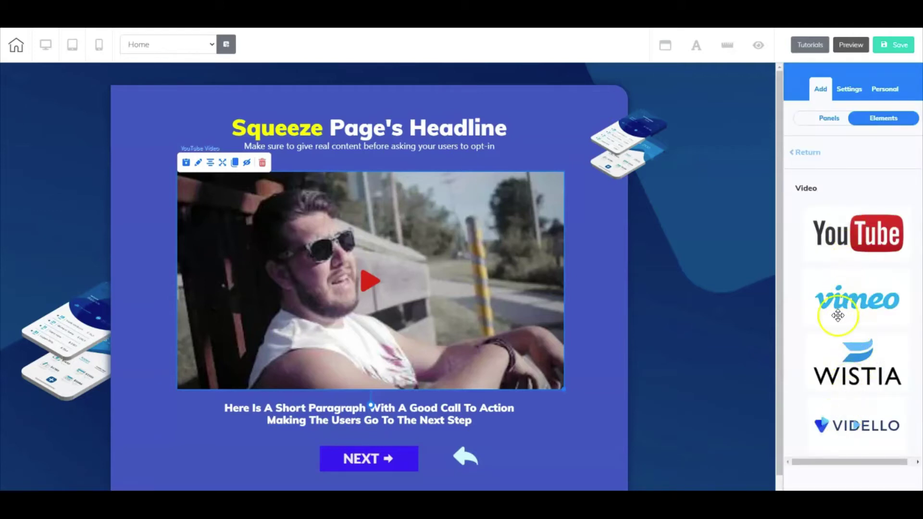
{"action": "left_click_drag", "start_coordinate": [838, 315], "coordinate": [567, 291]}
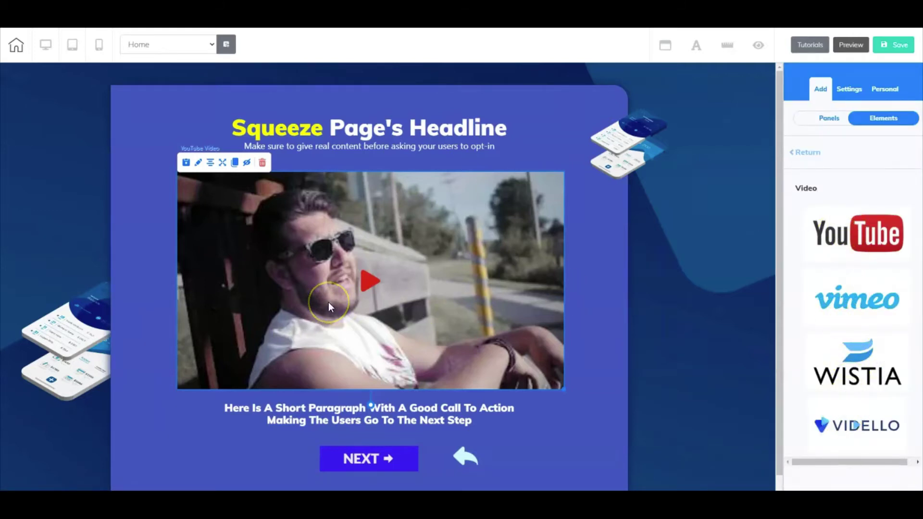
Step: Link the NEXT button on the Home page to the Application Page, opening in a new tab
{"action": "left_click_drag", "start_coordinate": [329, 305], "coordinate": [363, 459]}
{"action": "left_click", "coordinate": [364, 458]}
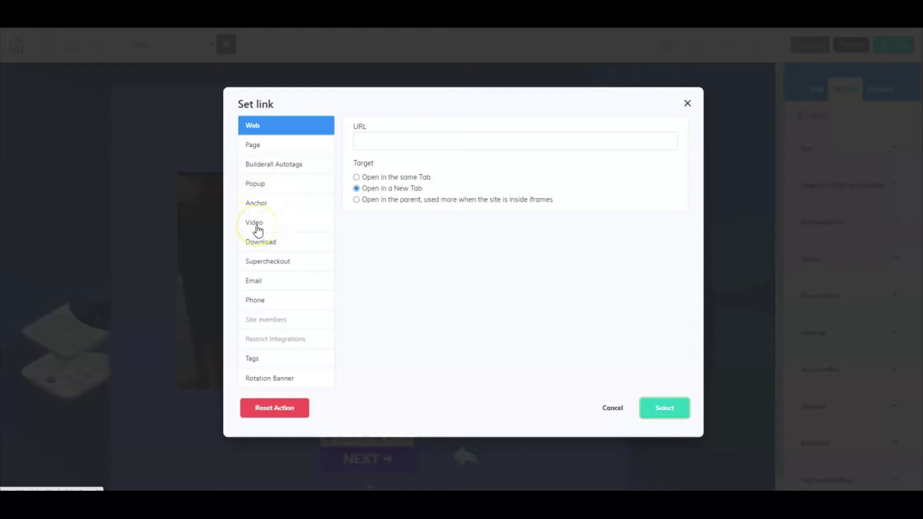
{"action": "left_click", "coordinate": [260, 191]}
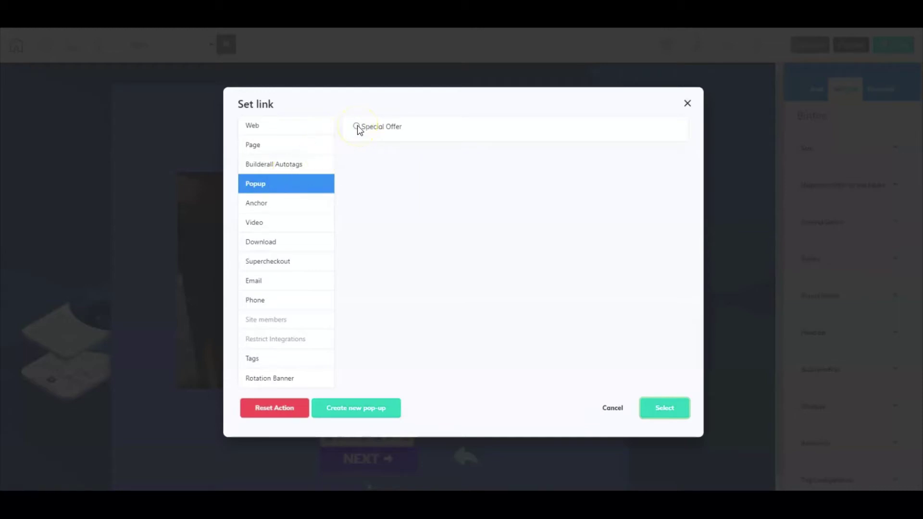
{"action": "left_click", "coordinate": [250, 147]}
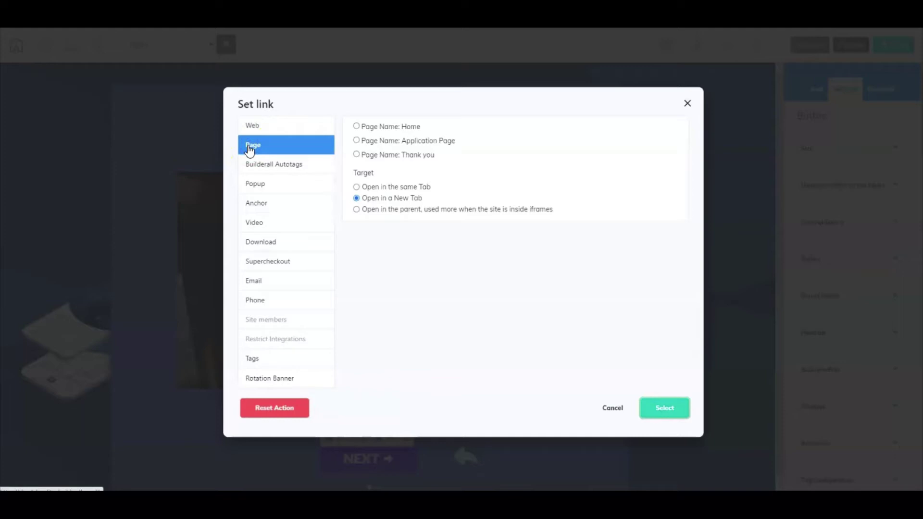
{"action": "left_click", "coordinate": [356, 141]}
{"action": "left_click", "coordinate": [664, 407]}
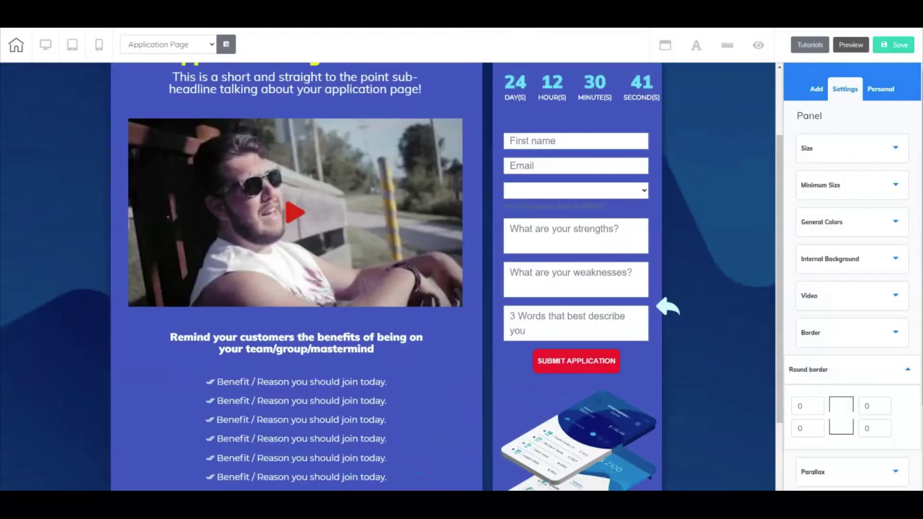
Step: Select the YouTube video on the Application Page to view its settings
{"action": "scroll", "coordinate": [324, 289], "scroll_direction": "up", "scroll_amount": 2}
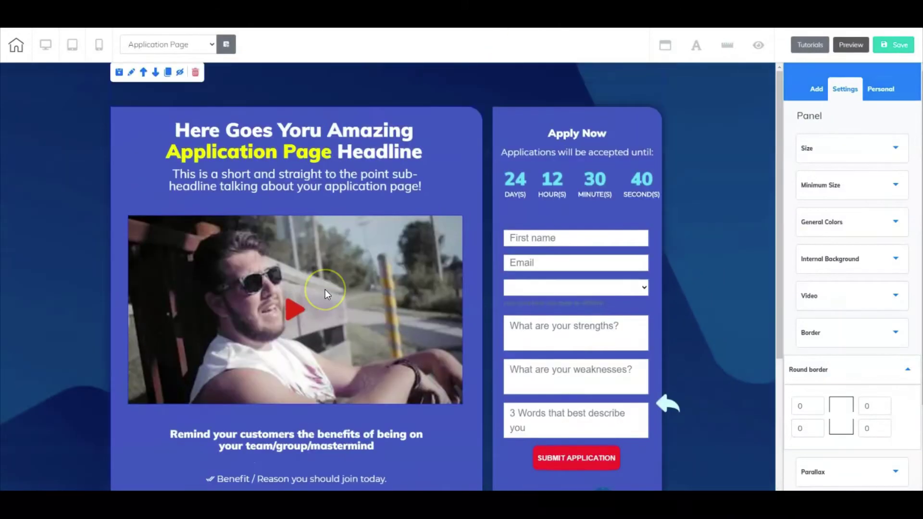
{"action": "left_click", "coordinate": [325, 289]}
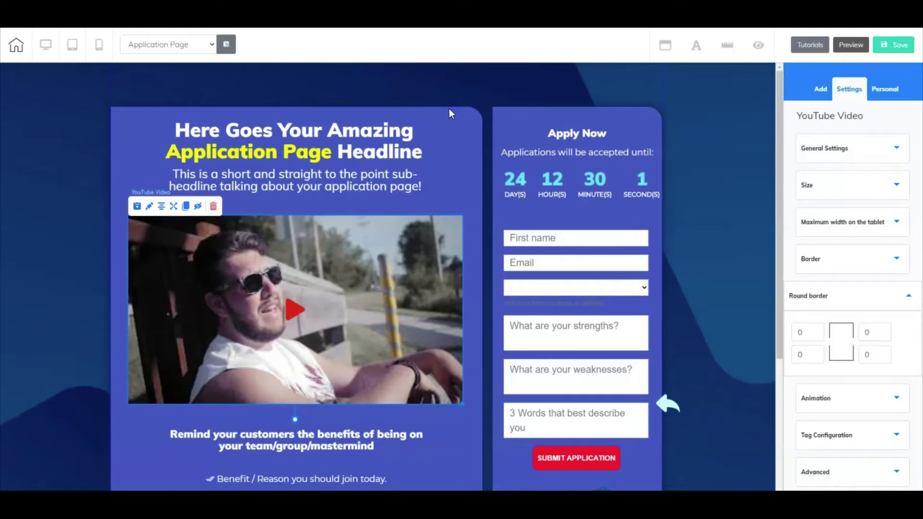
{"action": "left_click", "coordinate": [487, 127]}
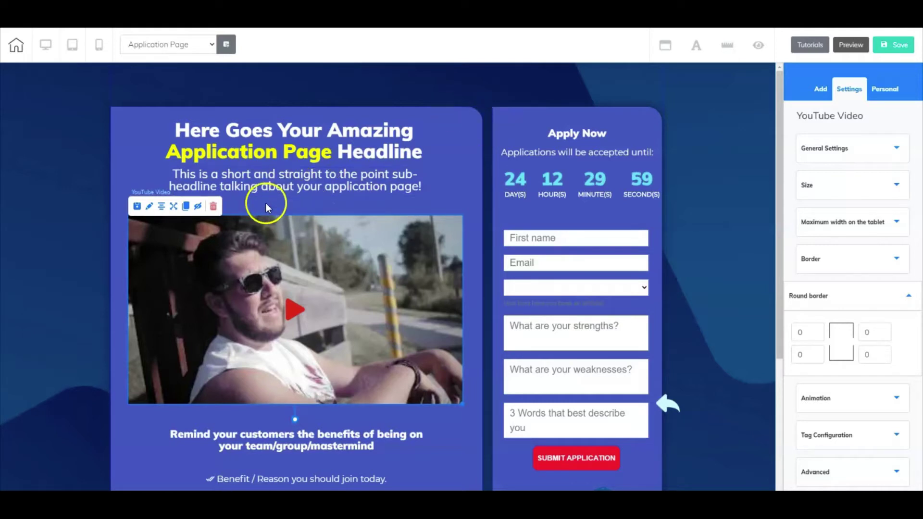
Step: Browse the ready-made panel categories and view the Application Page panel templates
{"action": "left_click", "coordinate": [816, 89]}
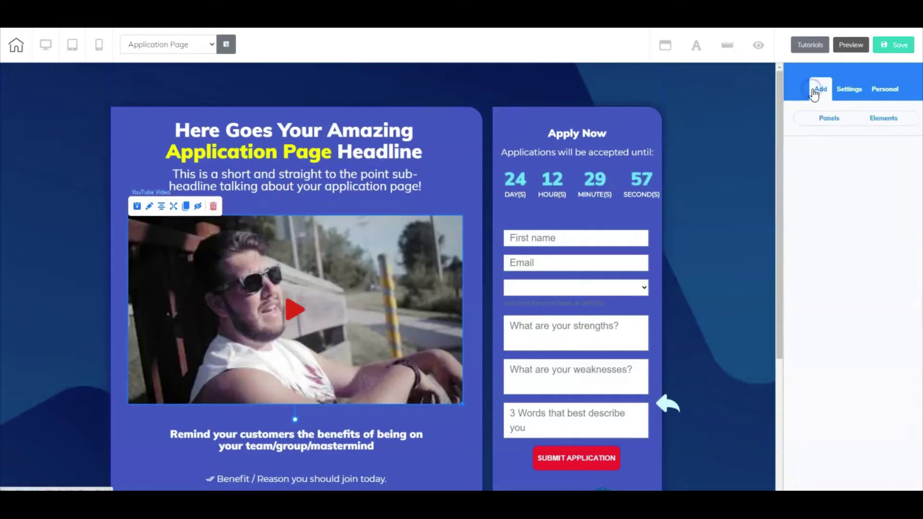
{"action": "left_click", "coordinate": [830, 119]}
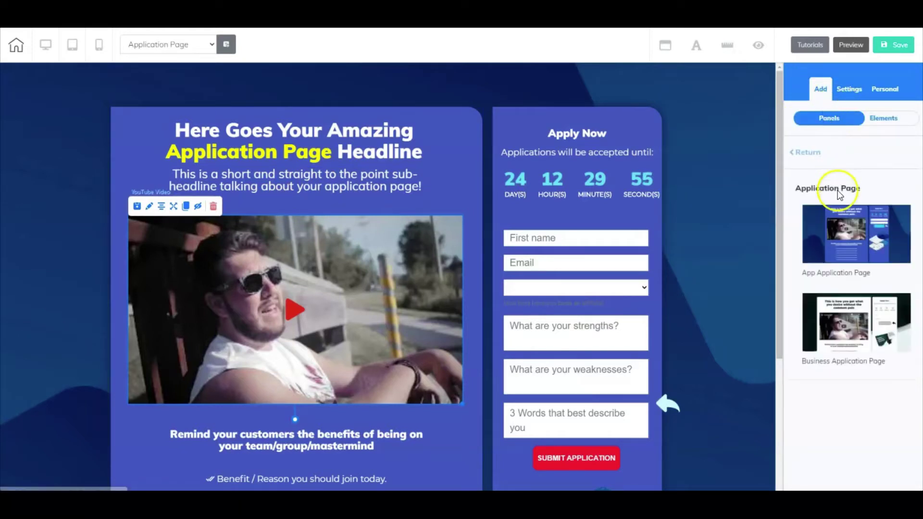
{"action": "left_click", "coordinate": [809, 153]}
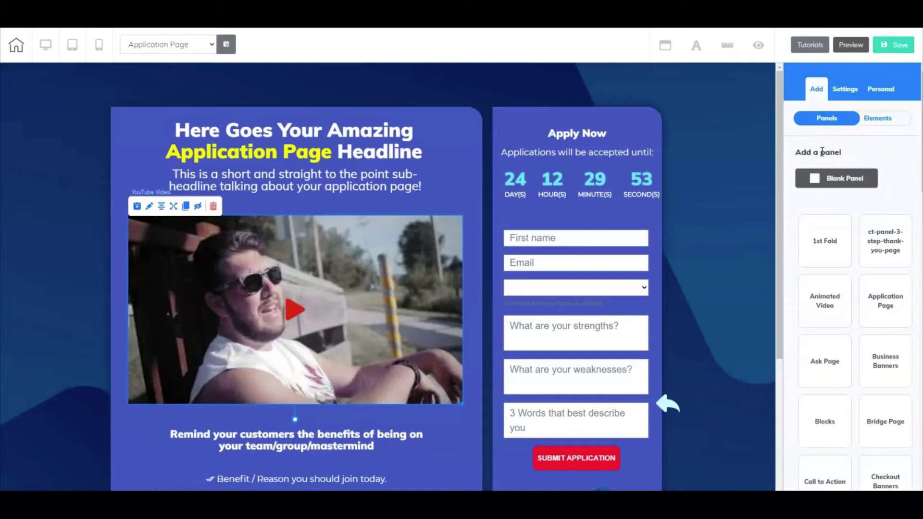
{"action": "left_click", "coordinate": [817, 94]}
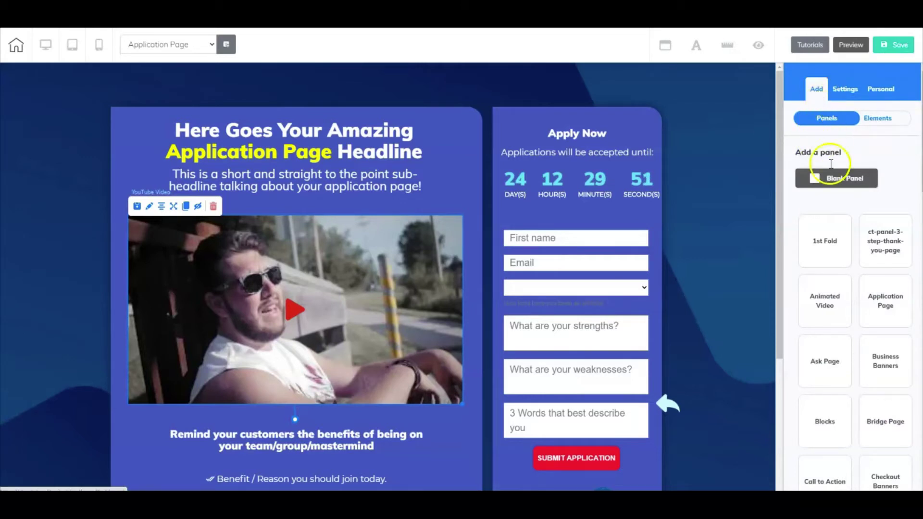
{"action": "scroll", "coordinate": [836, 249], "scroll_direction": "down", "scroll_amount": 3}
{"action": "scroll", "coordinate": [843, 269], "scroll_direction": "down", "scroll_amount": 9}
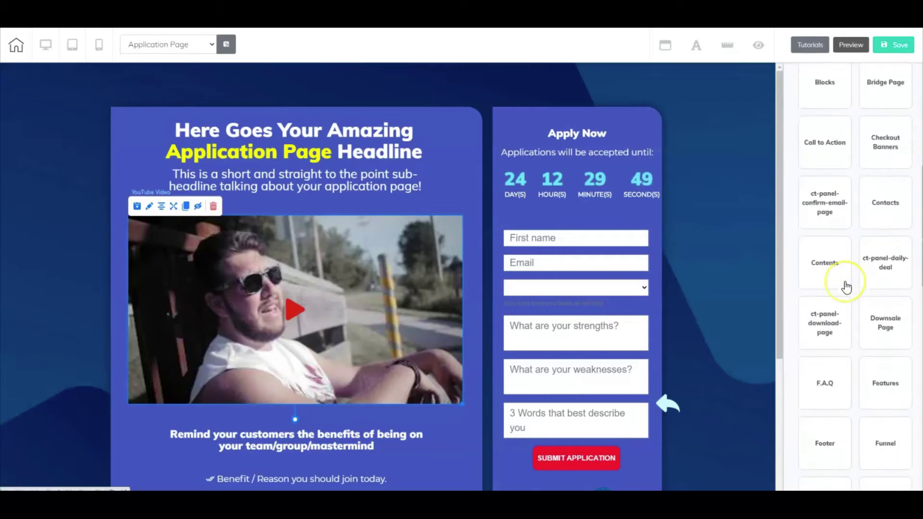
{"action": "scroll", "coordinate": [846, 286], "scroll_direction": "up", "scroll_amount": 5}
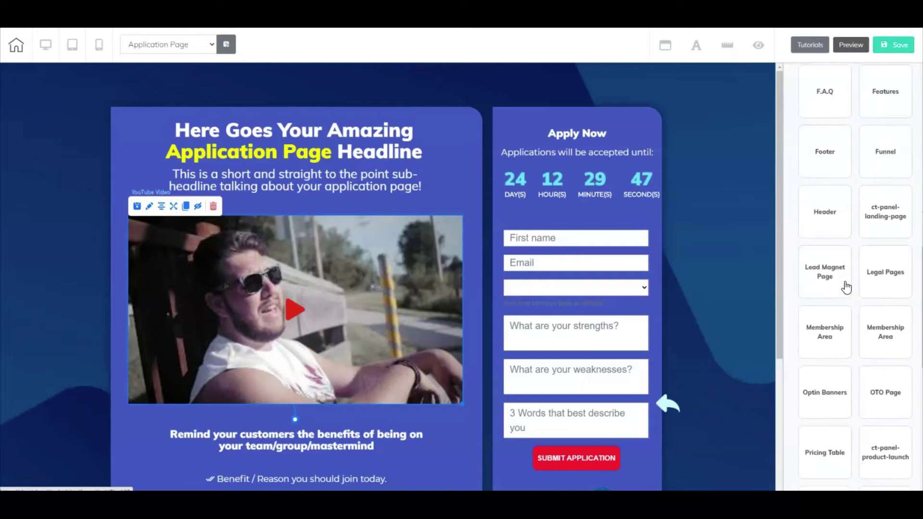
{"action": "scroll", "coordinate": [846, 287], "scroll_direction": "up", "scroll_amount": 4}
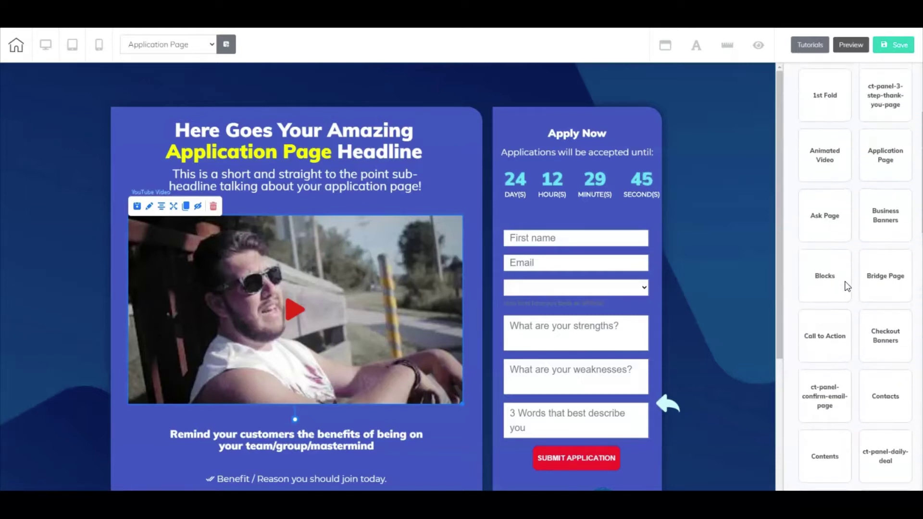
{"action": "left_click", "coordinate": [884, 152]}
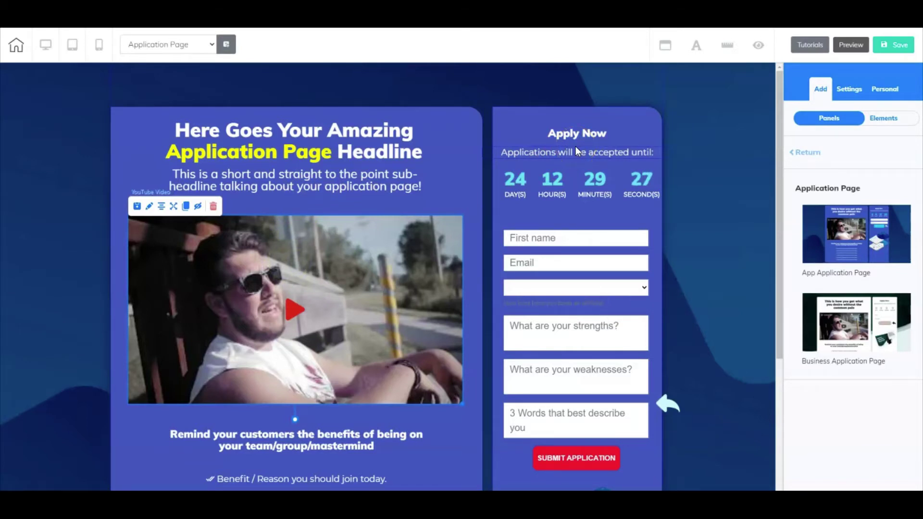
Step: Connect the application form to the Affiliate Application mailing list
{"action": "left_click", "coordinate": [543, 237]}
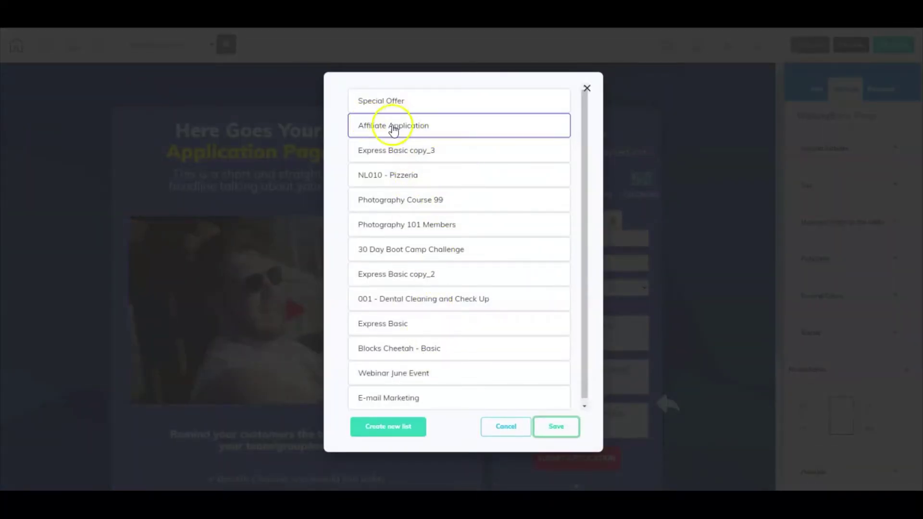
{"action": "left_click", "coordinate": [556, 431]}
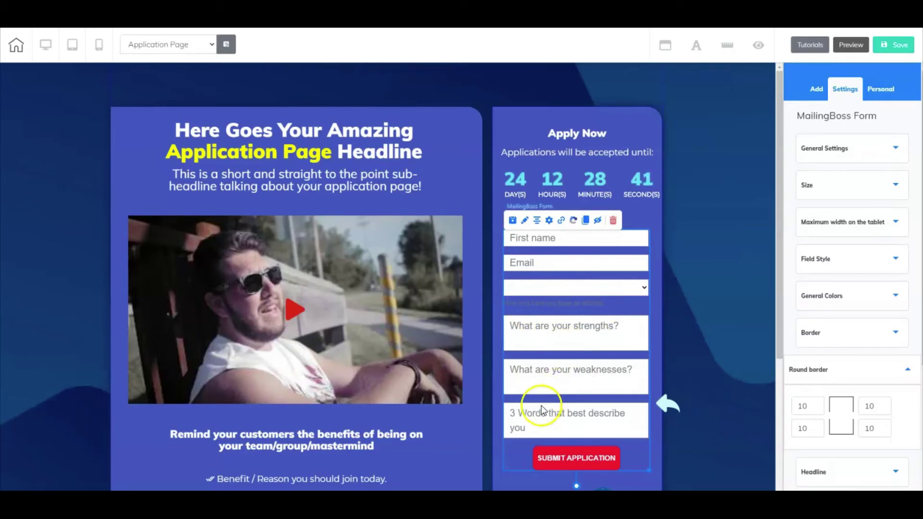
{"action": "left_click", "coordinate": [564, 456]}
{"action": "left_click", "coordinate": [564, 411]}
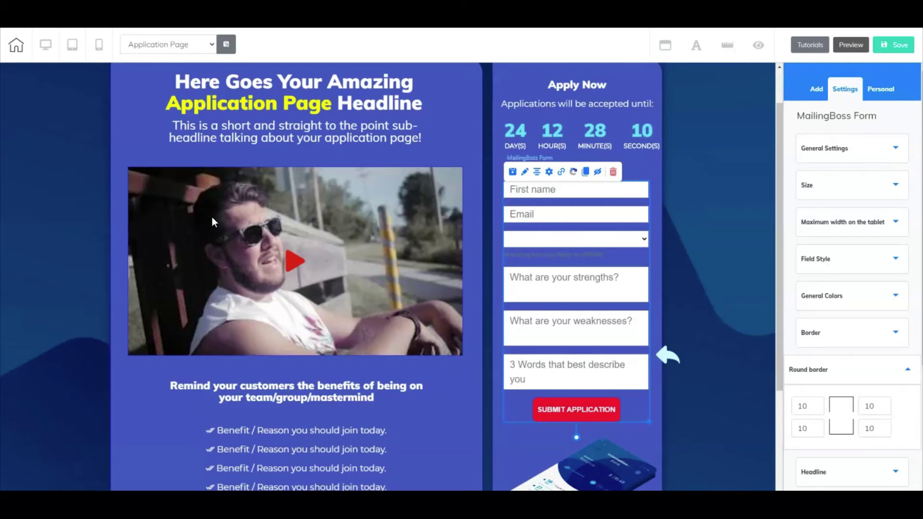
Step: Look over the Application Page's benefits list and select the YouTube video above it
{"action": "scroll", "coordinate": [212, 217], "scroll_direction": "down", "scroll_amount": 2}
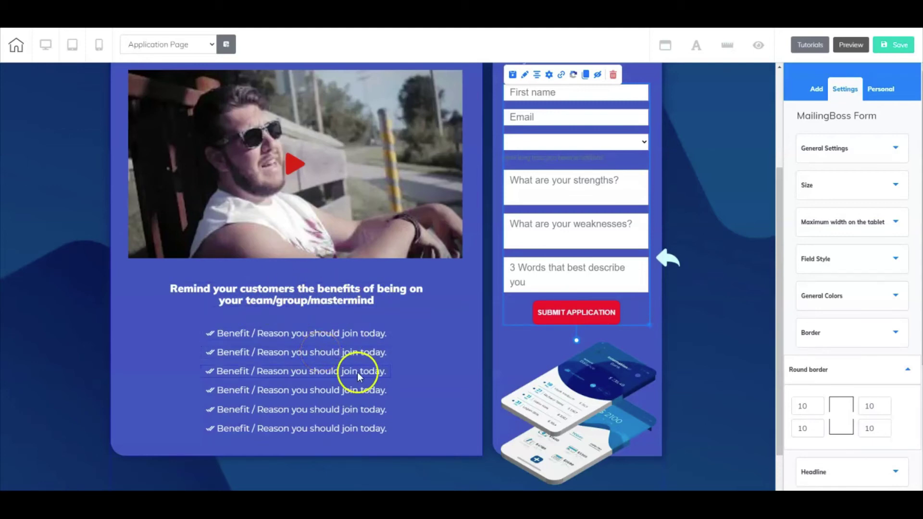
{"action": "scroll", "coordinate": [356, 372], "scroll_direction": "up", "scroll_amount": 3}
{"action": "left_click", "coordinate": [318, 374]}
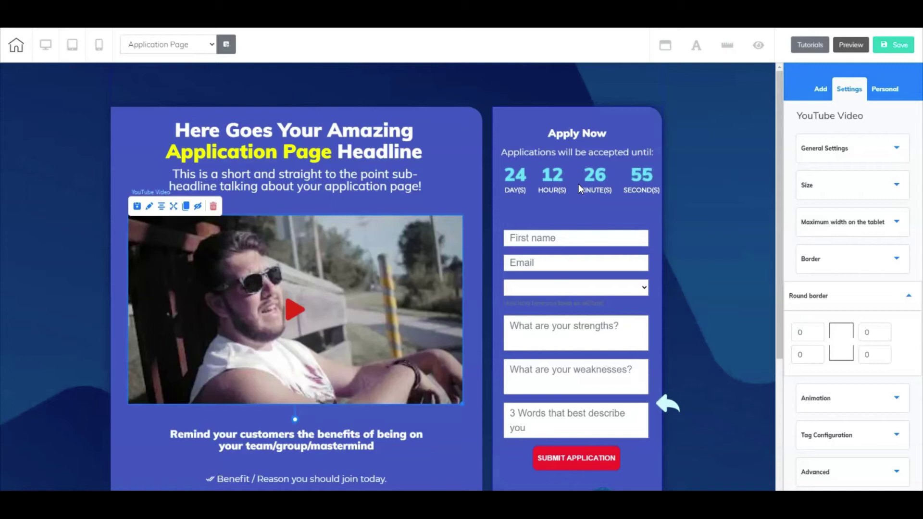
Step: Examine the countdown timer designs in the element library
{"action": "left_click", "coordinate": [530, 210]}
{"action": "left_click", "coordinate": [817, 93]}
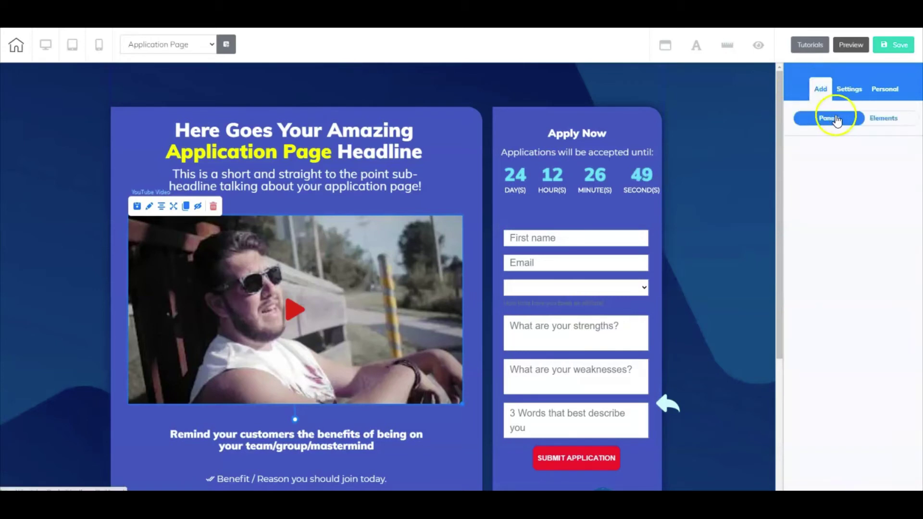
{"action": "left_click", "coordinate": [875, 119]}
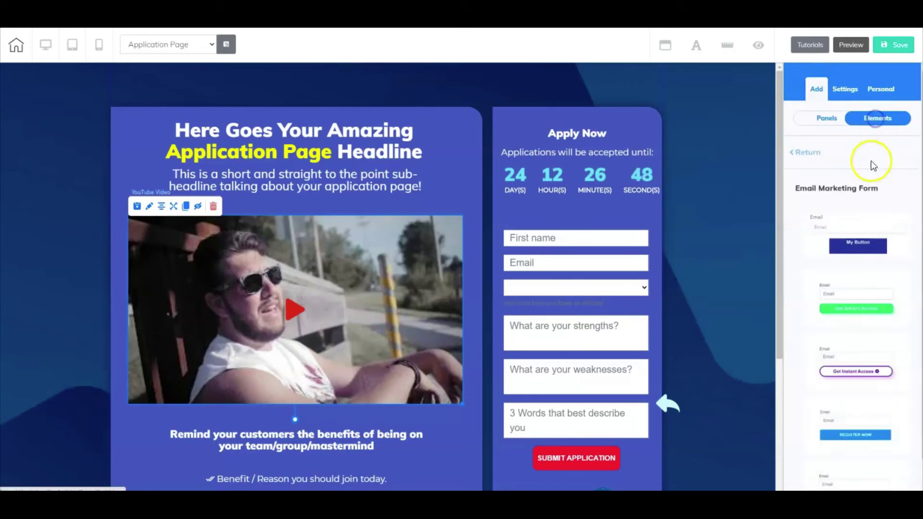
{"action": "left_click", "coordinate": [802, 152]}
{"action": "scroll", "coordinate": [840, 246], "scroll_direction": "down", "scroll_amount": 10}
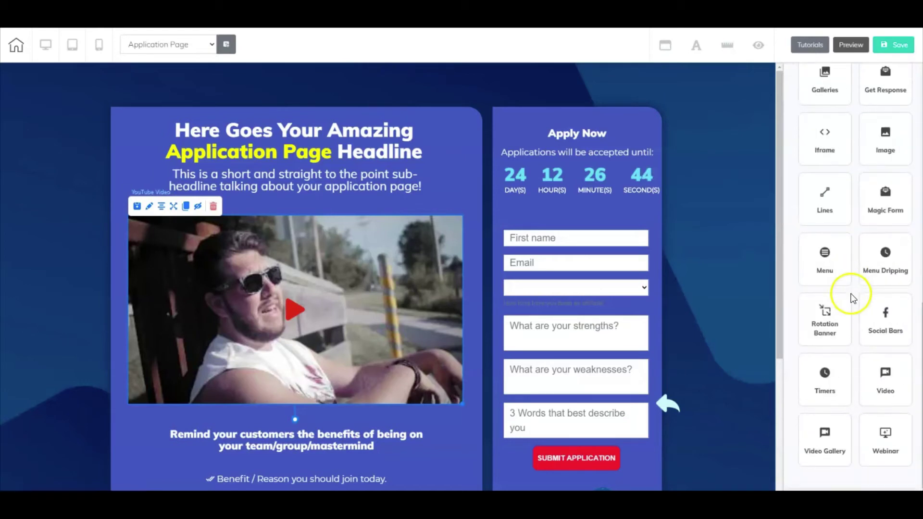
{"action": "left_click", "coordinate": [825, 379]}
{"action": "scroll", "coordinate": [850, 337], "scroll_direction": "down", "scroll_amount": 2}
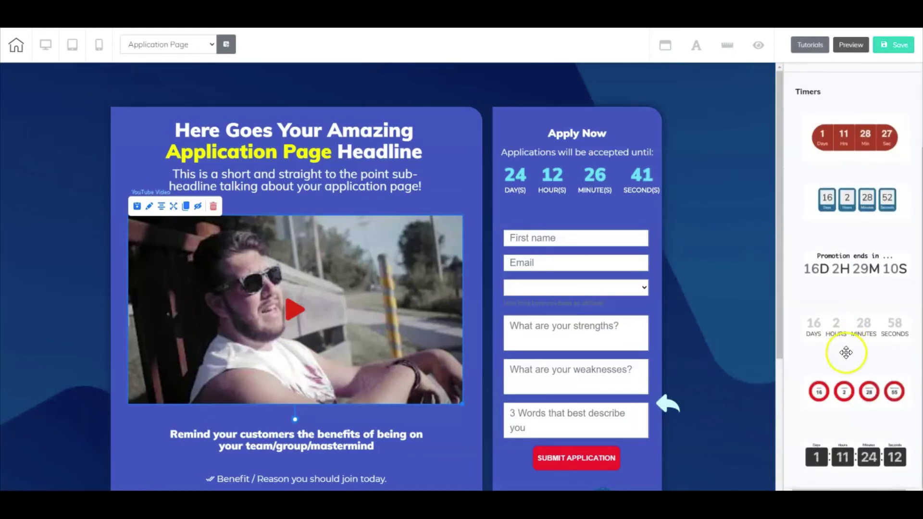
{"action": "scroll", "coordinate": [845, 353], "scroll_direction": "up", "scroll_amount": 1}
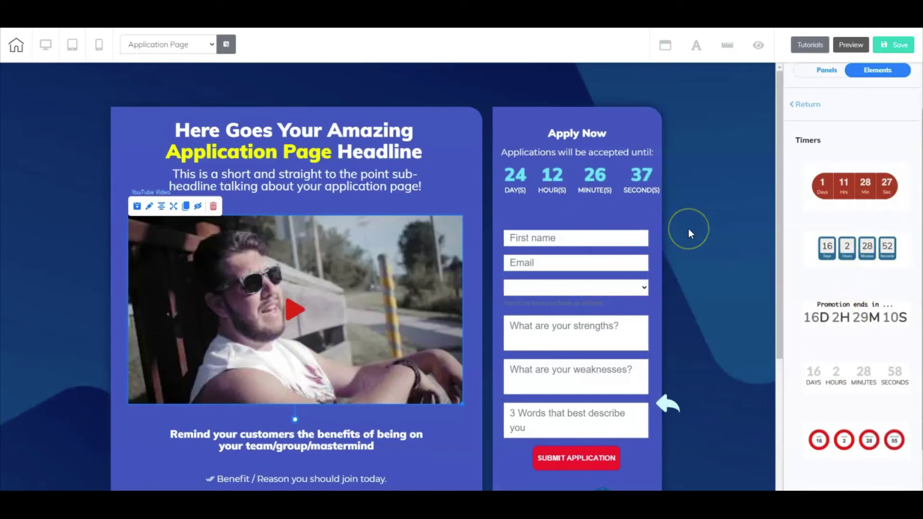
Step: Try the Panels, Circles and Squares themes on the Application Page's countdown timer and return it to the Simple theme
{"action": "left_click", "coordinate": [573, 184]}
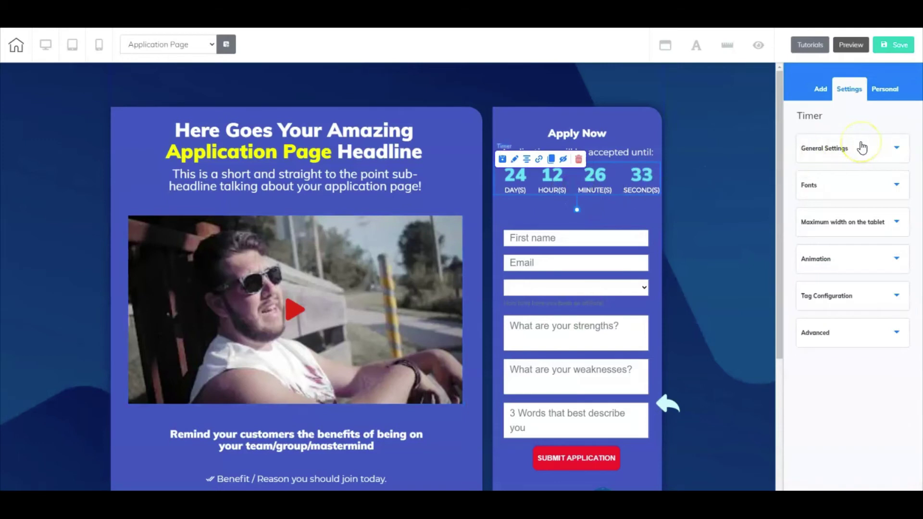
{"action": "left_click", "coordinate": [861, 147]}
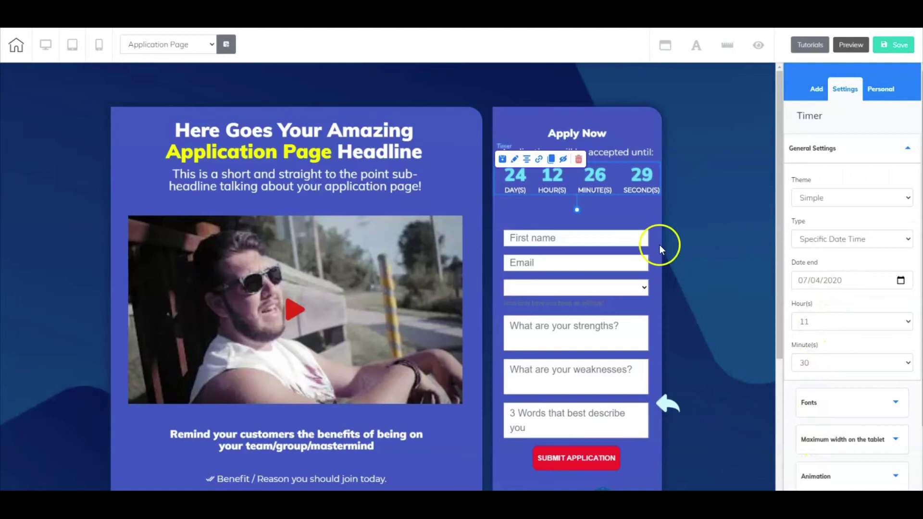
{"action": "left_click", "coordinate": [814, 197]}
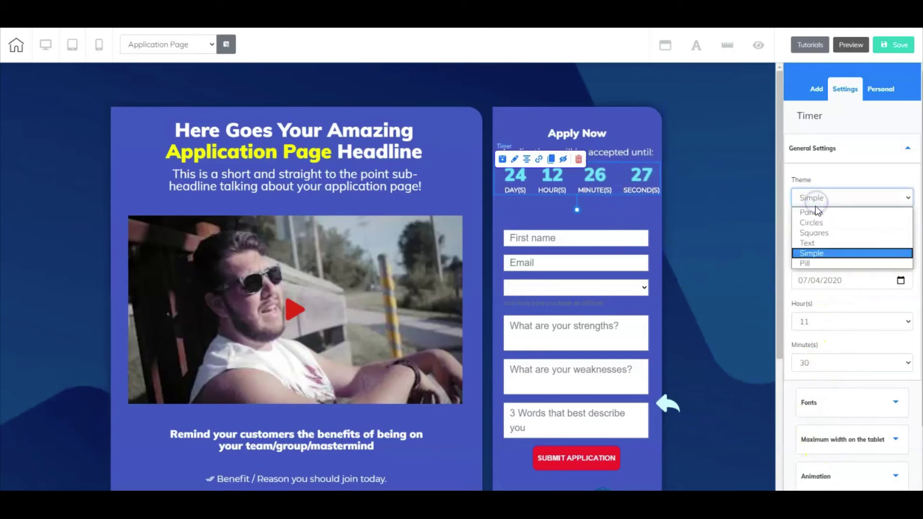
{"action": "left_click", "coordinate": [814, 211]}
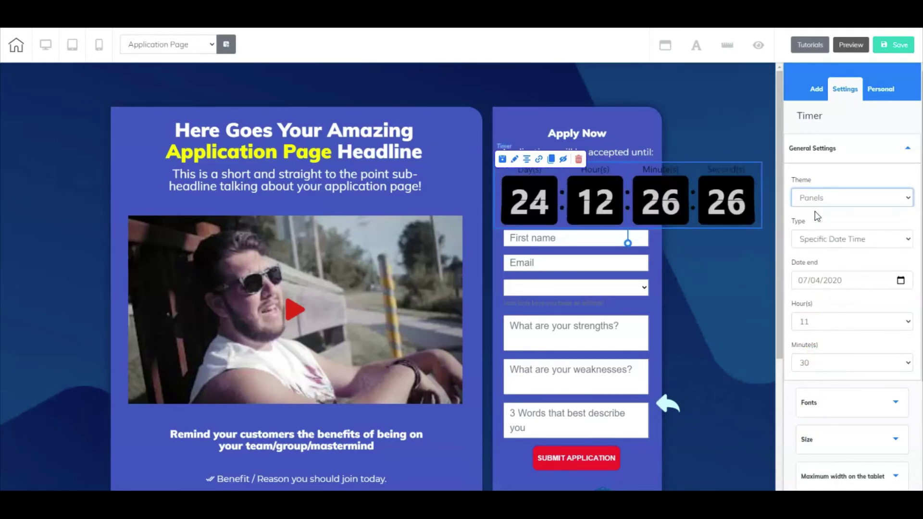
{"action": "left_click", "coordinate": [820, 200]}
{"action": "key", "text": "Down"}
{"action": "key", "text": "Return"}
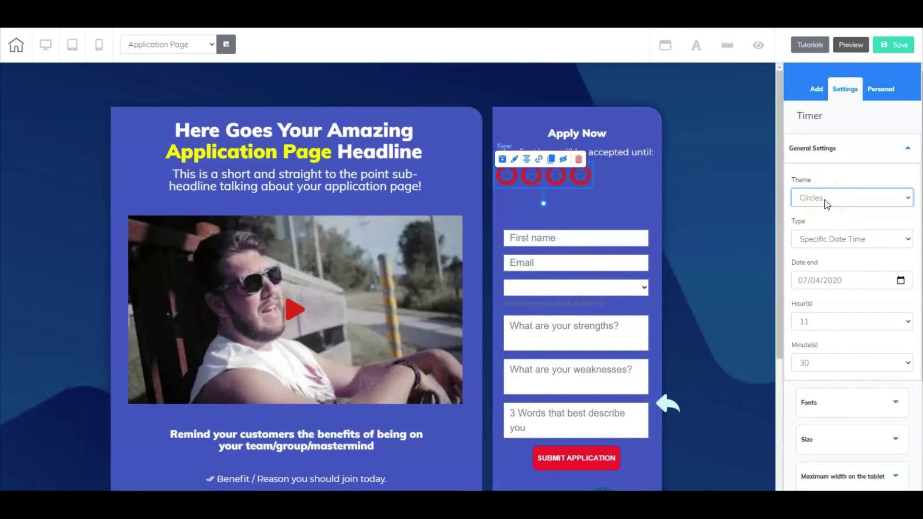
{"action": "left_click", "coordinate": [844, 196]}
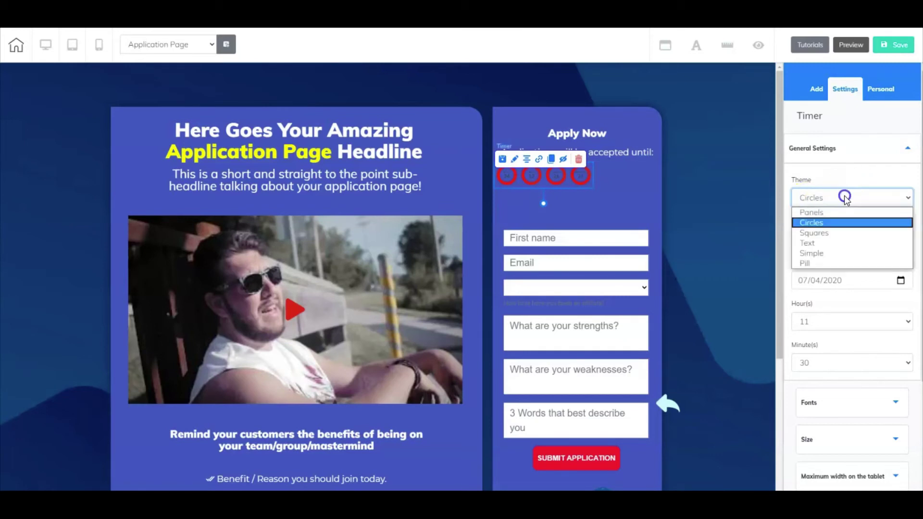
{"action": "left_click", "coordinate": [834, 233]}
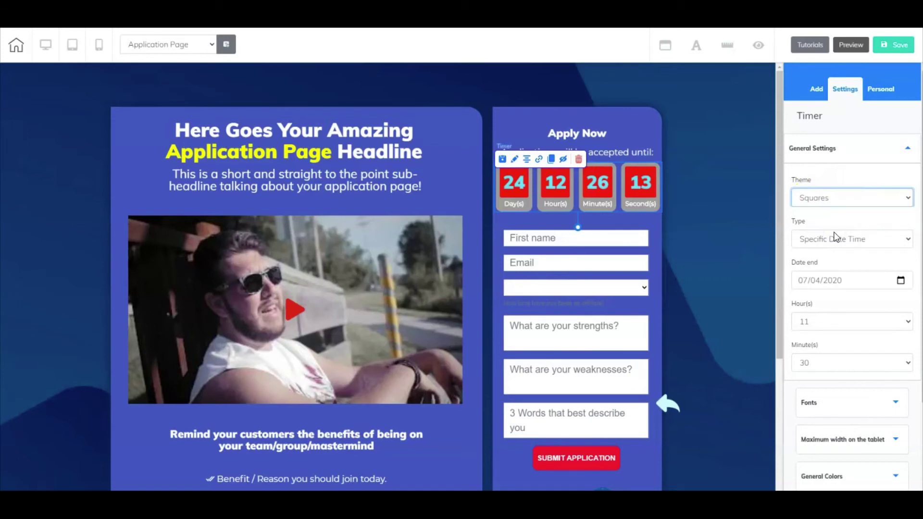
{"action": "left_click", "coordinate": [835, 203]}
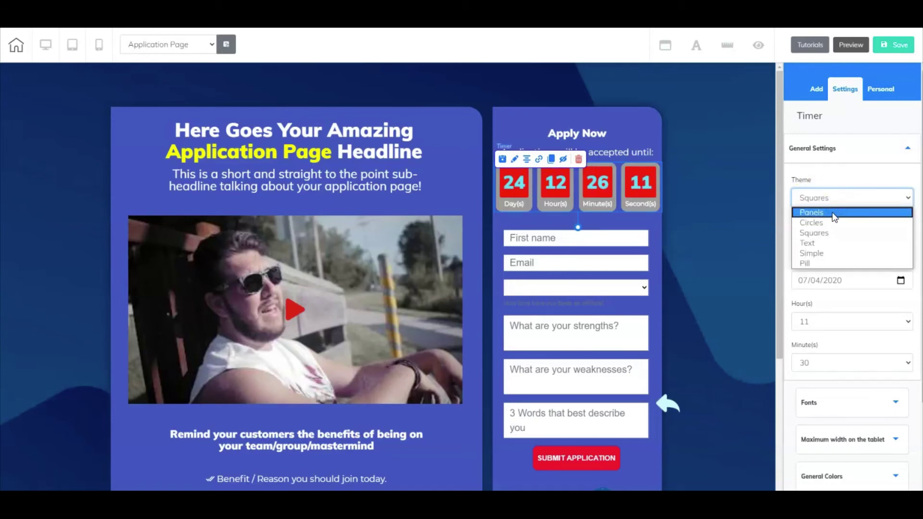
{"action": "left_click", "coordinate": [826, 254]}
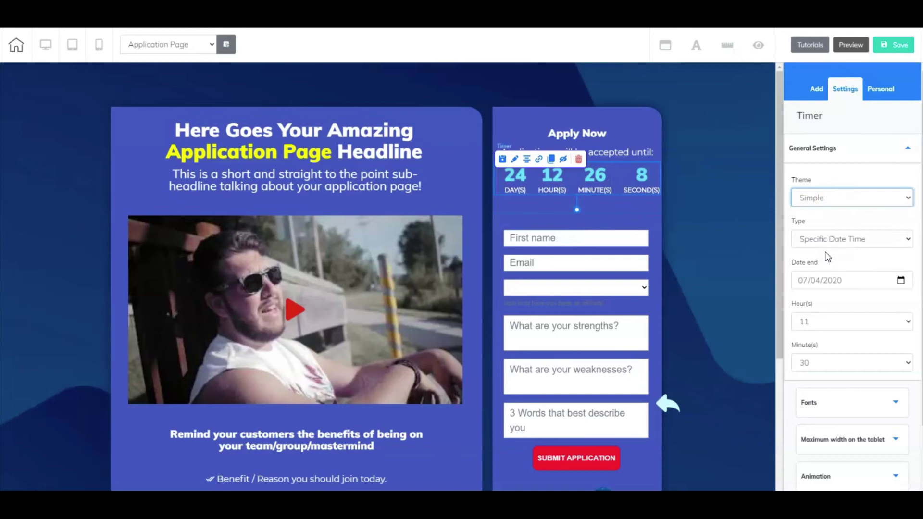
Step: Review the type options available for the countdown timer
{"action": "left_click", "coordinate": [700, 215]}
{"action": "left_click", "coordinate": [832, 240]}
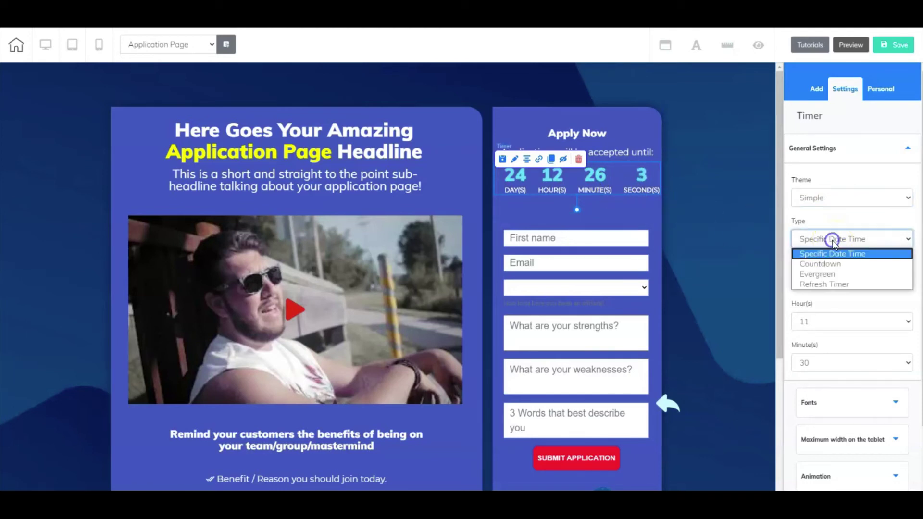
{"action": "left_click", "coordinate": [765, 241]}
{"action": "left_click", "coordinate": [761, 241]}
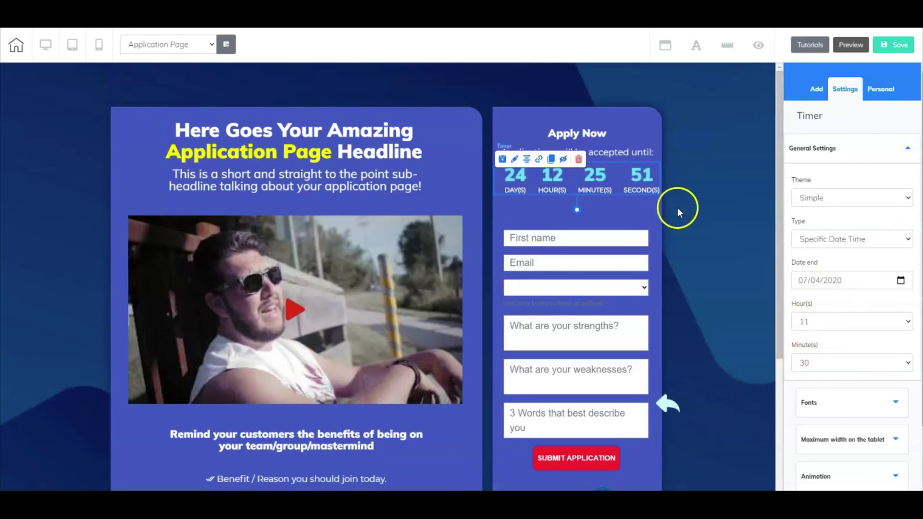
{"action": "left_click", "coordinate": [689, 206]}
Step: Link the application form's Subscribe pending action to the Thank you page
{"action": "scroll", "coordinate": [689, 206], "scroll_direction": "down", "scroll_amount": 1}
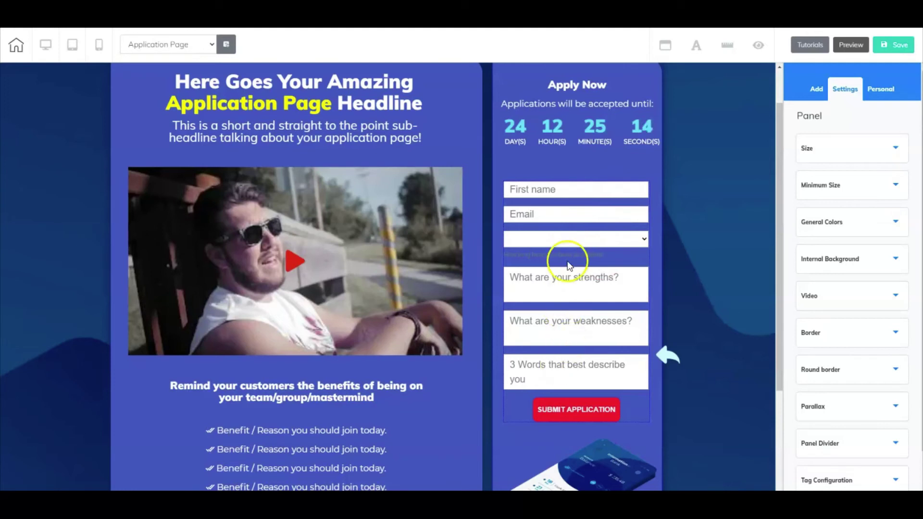
{"action": "left_click", "coordinate": [591, 225]}
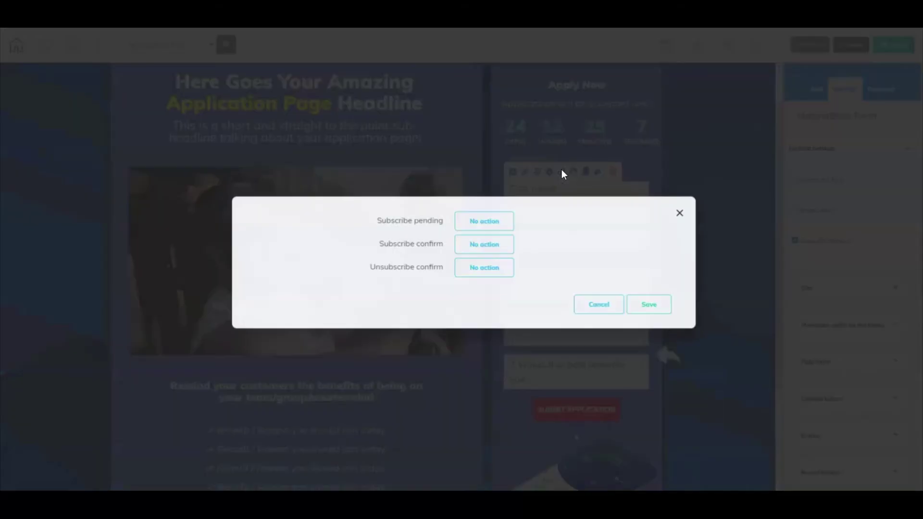
{"action": "left_click", "coordinate": [562, 172]}
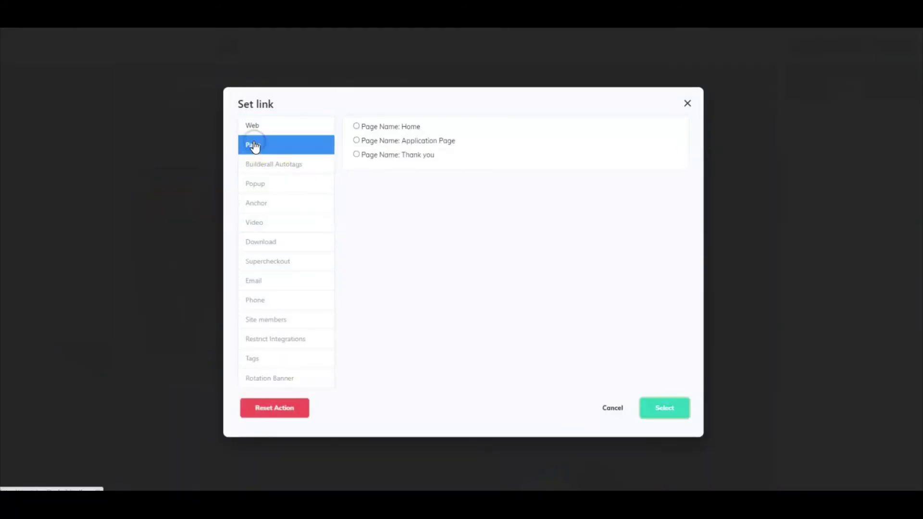
{"action": "left_click", "coordinate": [381, 153]}
{"action": "left_click", "coordinate": [663, 406]}
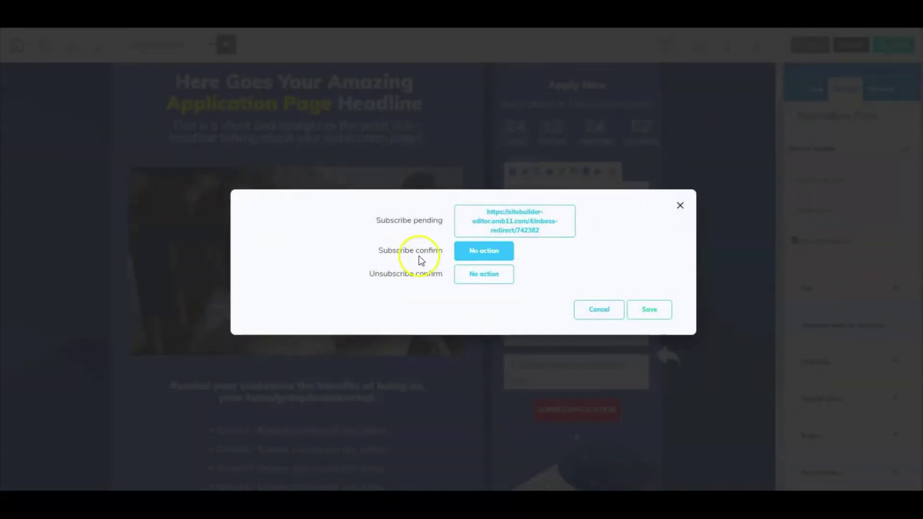
Step: Link the form's Subscribe confirm action to the Thank you page and save the form's redirect actions
{"action": "left_click", "coordinate": [470, 251]}
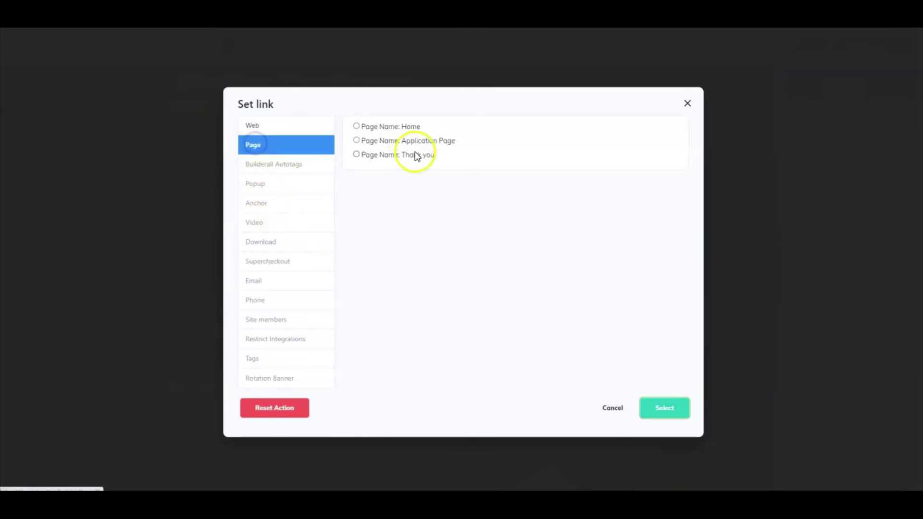
{"action": "left_click", "coordinate": [401, 155]}
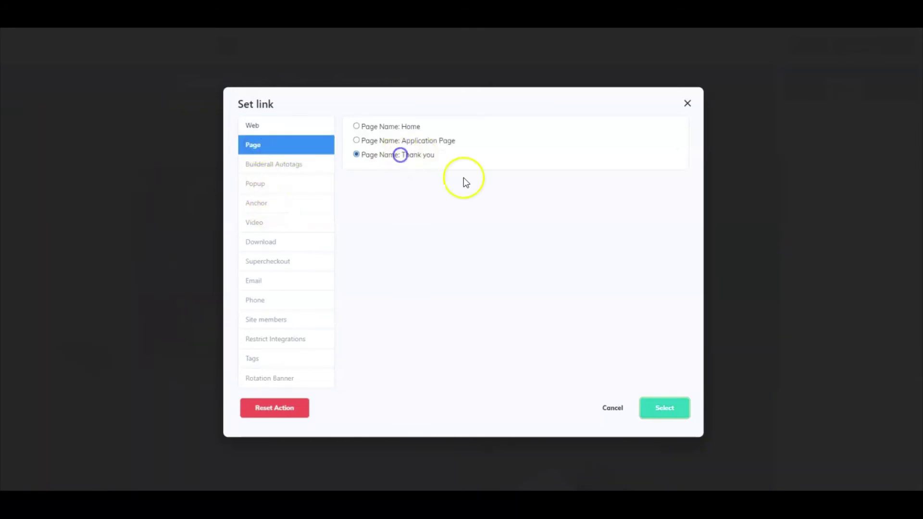
{"action": "left_click", "coordinate": [662, 414]}
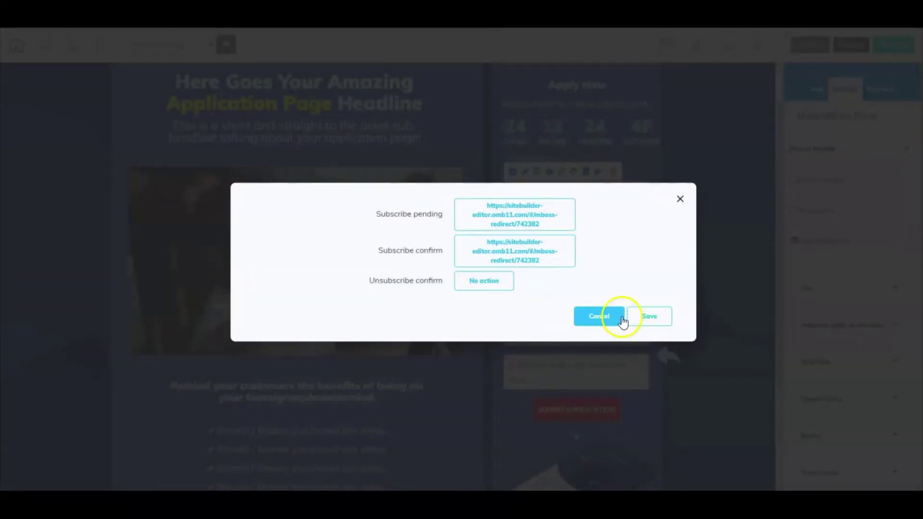
{"action": "left_click", "coordinate": [639, 317]}
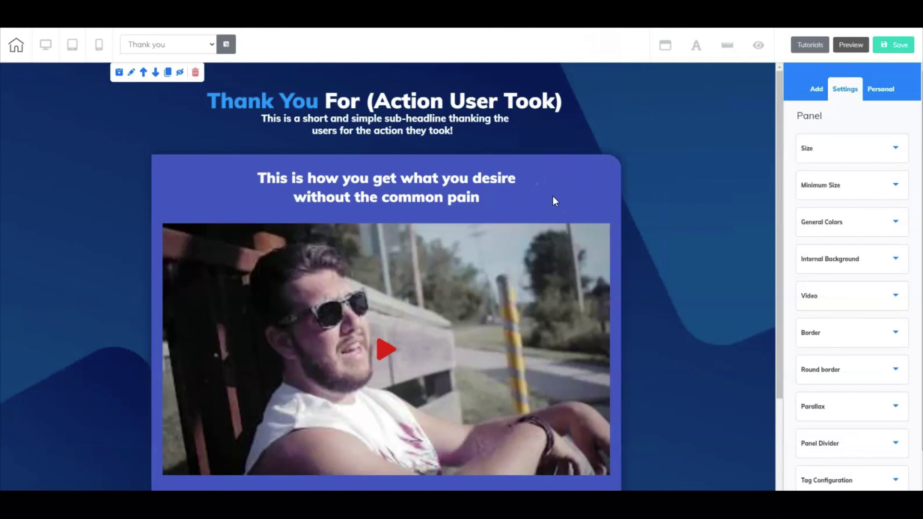
Step: Look over the Thank you page from its video to the Next Step / Access Your Product button
{"action": "scroll", "coordinate": [579, 257], "scroll_direction": "down", "scroll_amount": 1}
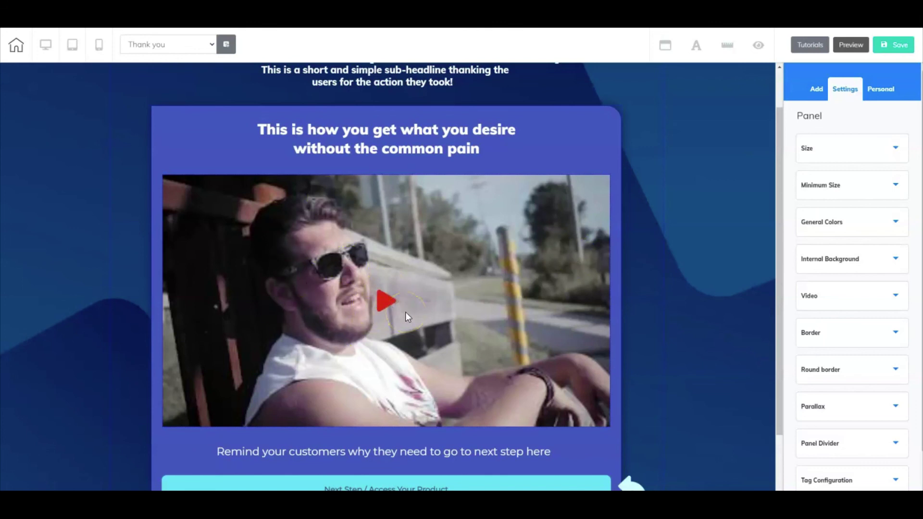
{"action": "scroll", "coordinate": [405, 312], "scroll_direction": "down", "scroll_amount": 1}
{"action": "scroll", "coordinate": [406, 332], "scroll_direction": "down", "scroll_amount": 1}
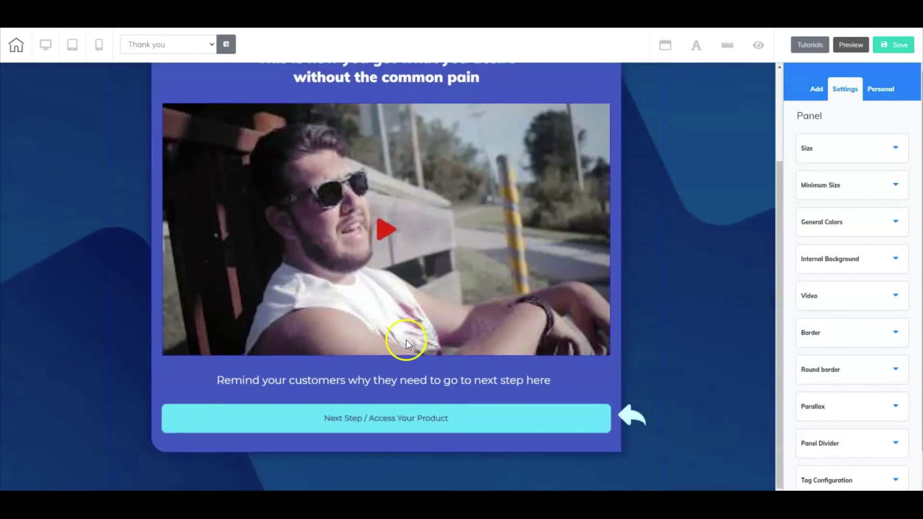